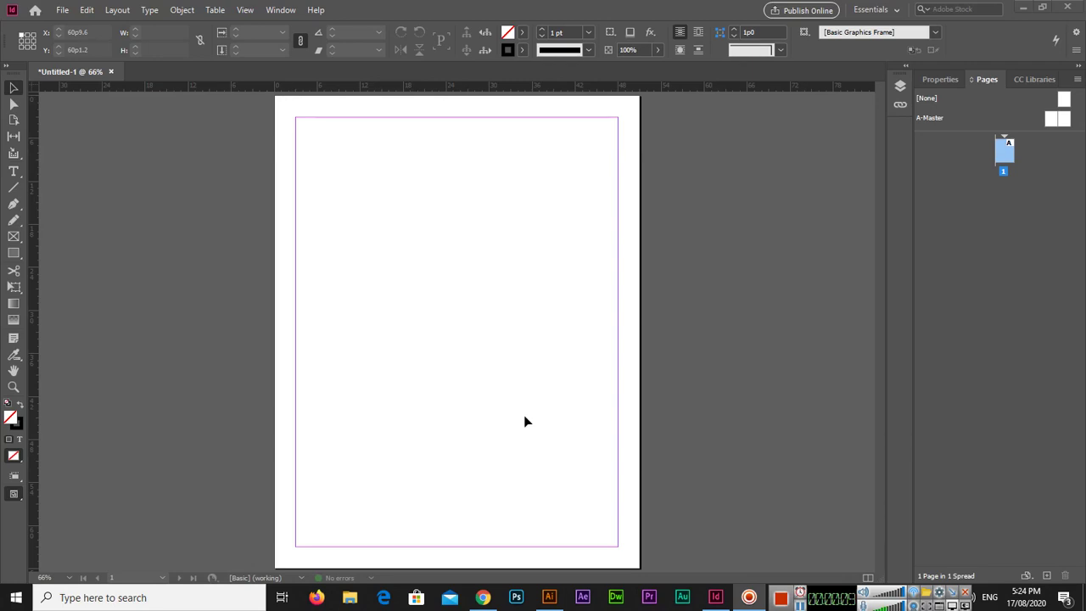
Step: Select the standard Type Tool from the Tools panel
click(14, 171)
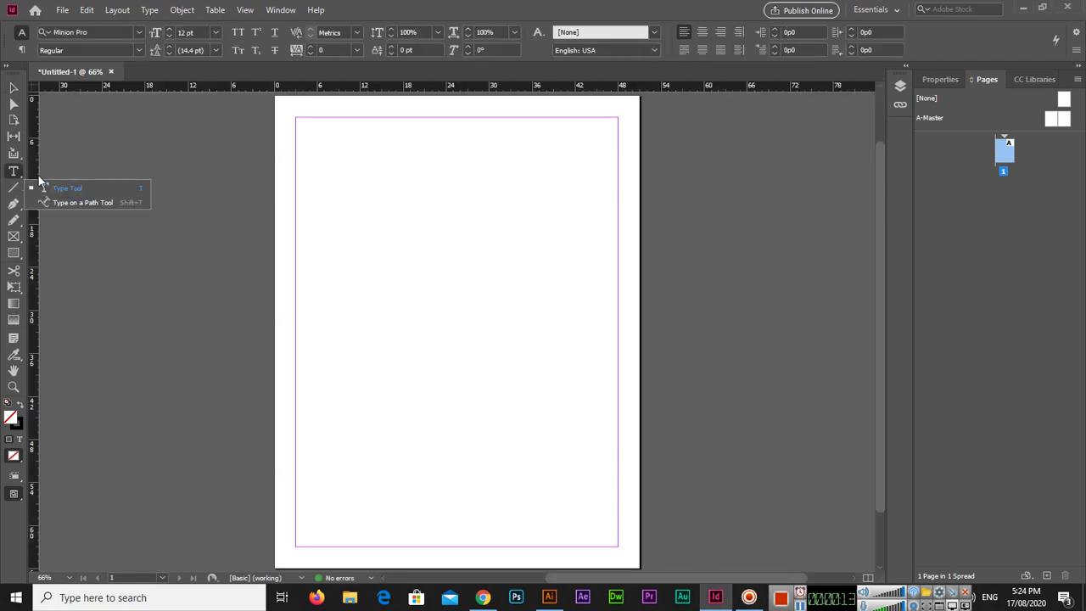
click(67, 192)
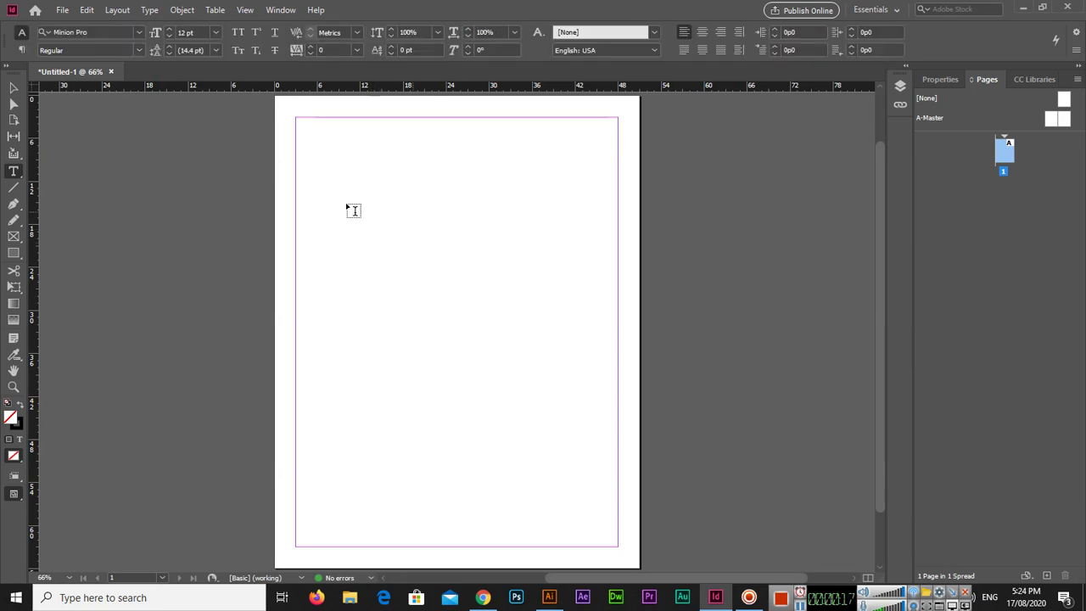
Step: Draw a text frame near the top, type 'welcome to my channel' plus a name, and enlarge it to 19 pt
drag(357, 179, 472, 203)
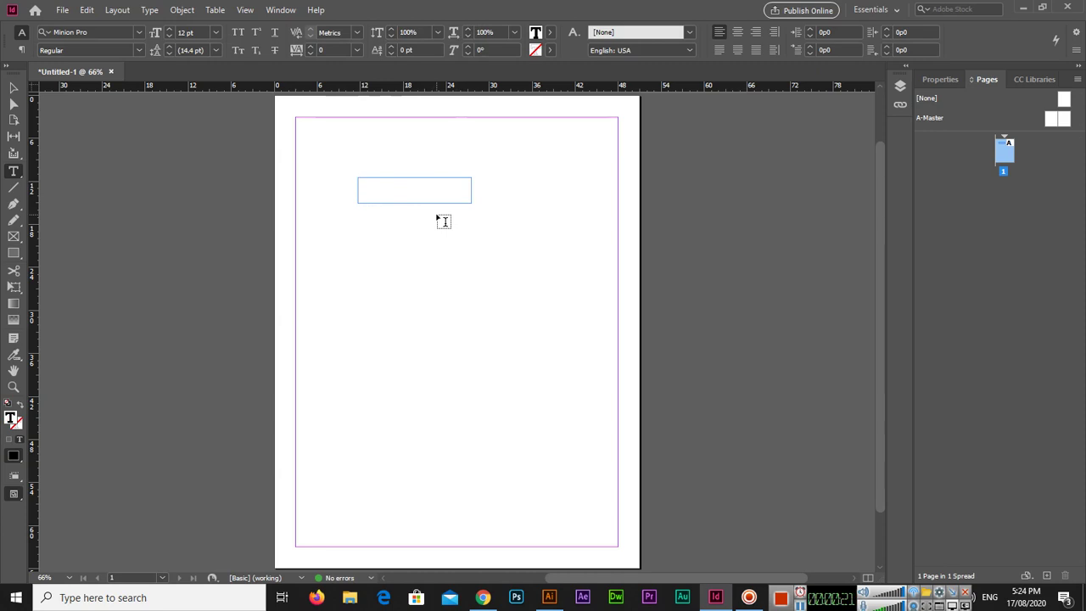
text(welcome to my channel)
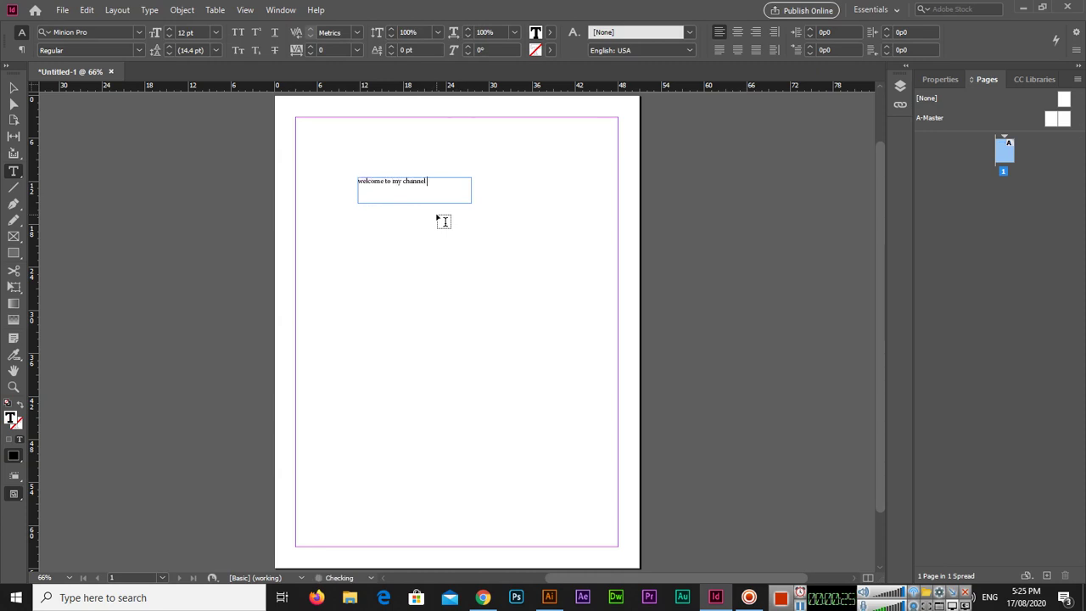
text( umair butt)
key(ctrl+a)
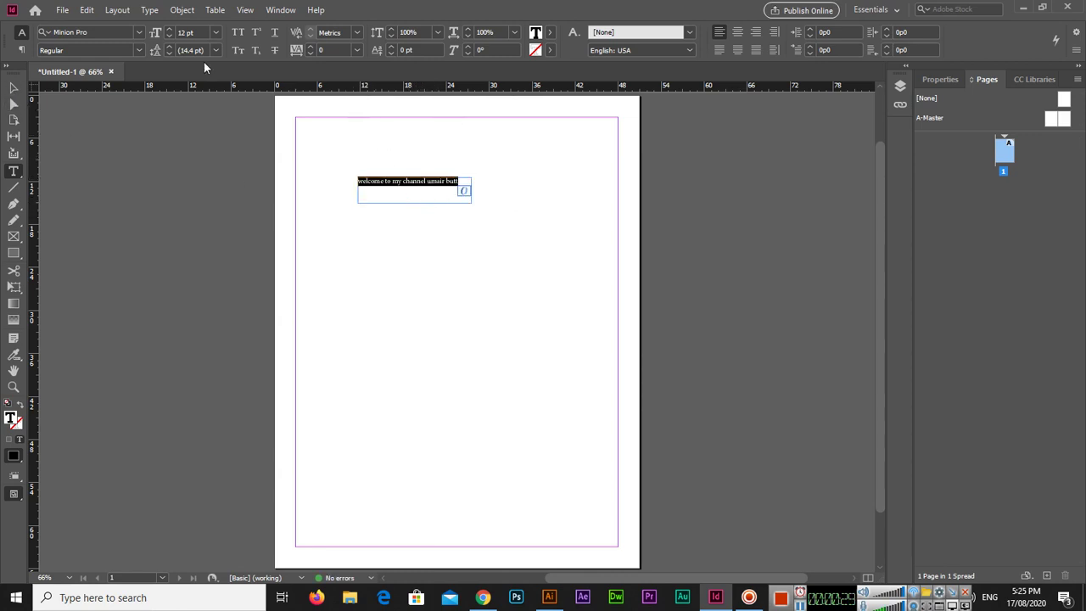
click(169, 29)
click(170, 29)
click(170, 29)
click(170, 30)
click(170, 30)
click(169, 29)
click(170, 29)
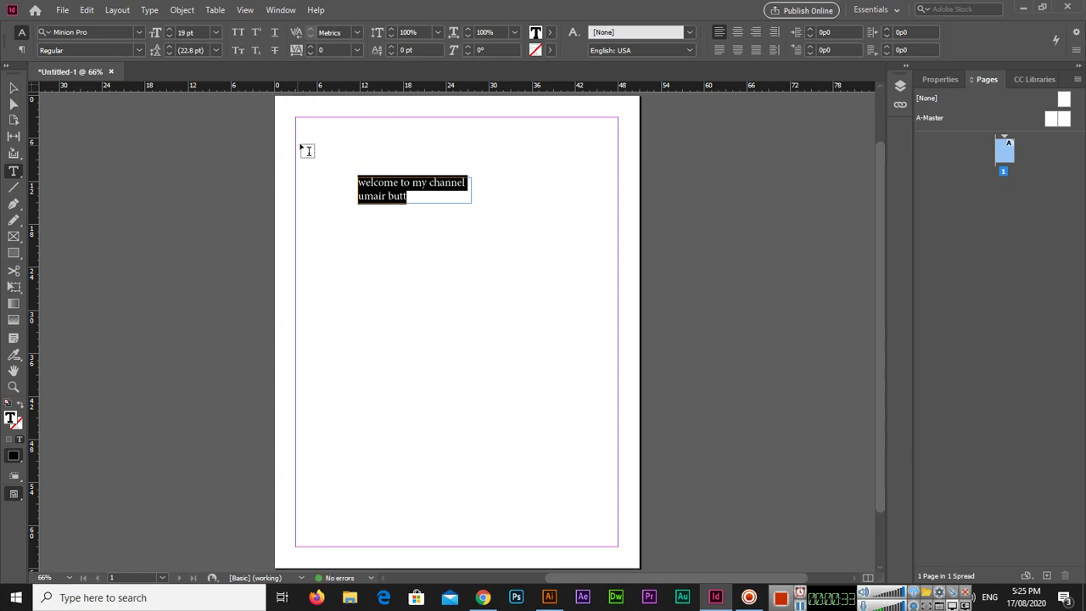
click(13, 93)
Step: Reposition the headline frame on the page and zoom the view to 100%
drag(473, 197, 550, 189)
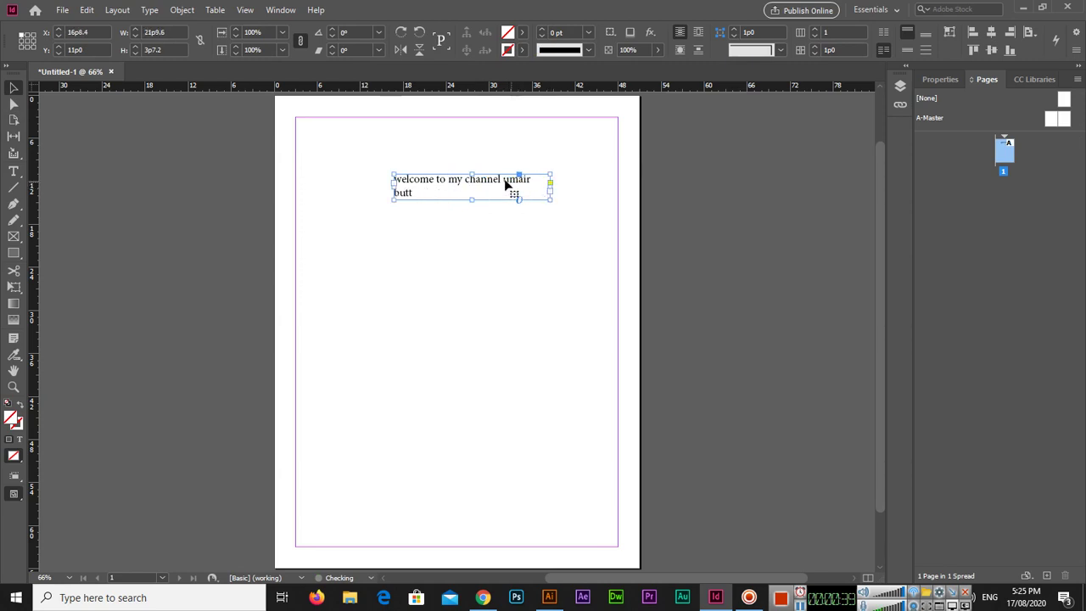
drag(550, 194, 568, 194)
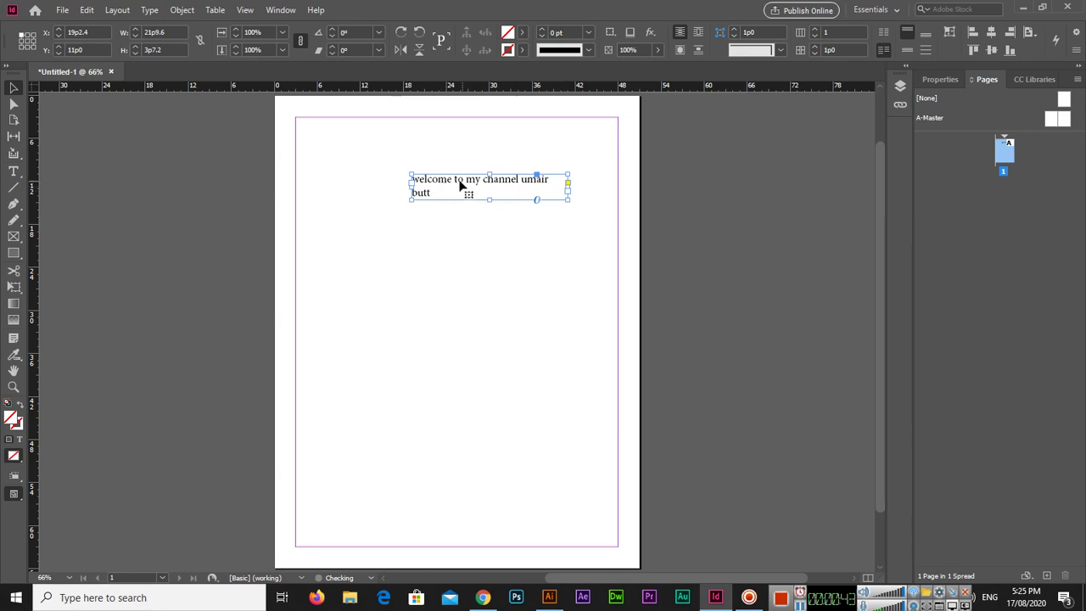
drag(467, 182, 441, 183)
key(ctrl+1)
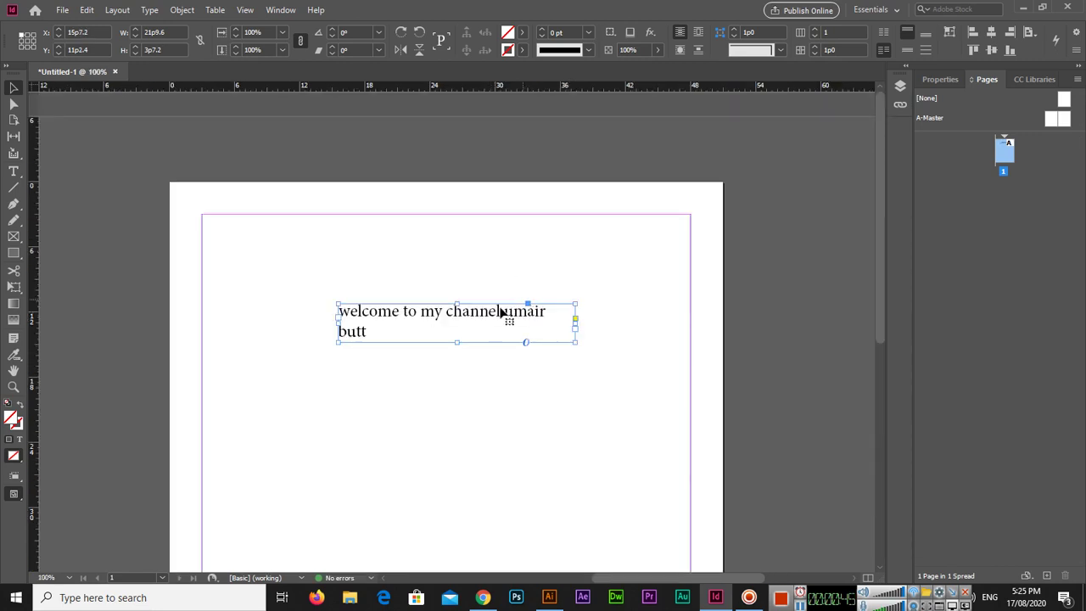
Step: Fit the frame snugly around one line of text and drag copies down for four headlines
drag(560, 221, 600, 222)
drag(509, 211, 489, 192)
drag(574, 199, 543, 199)
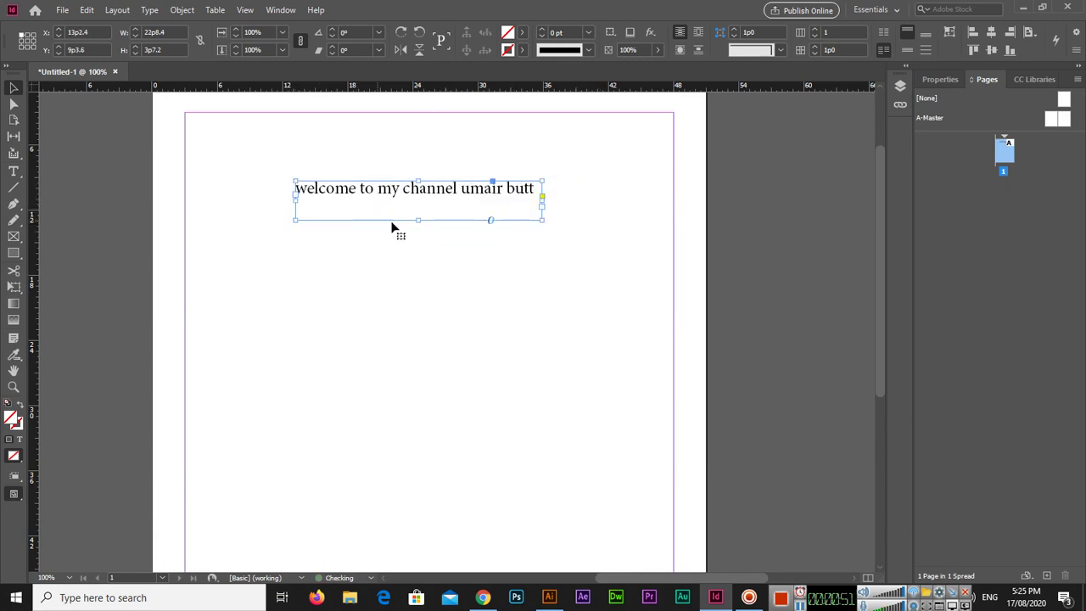
drag(423, 219, 417, 205)
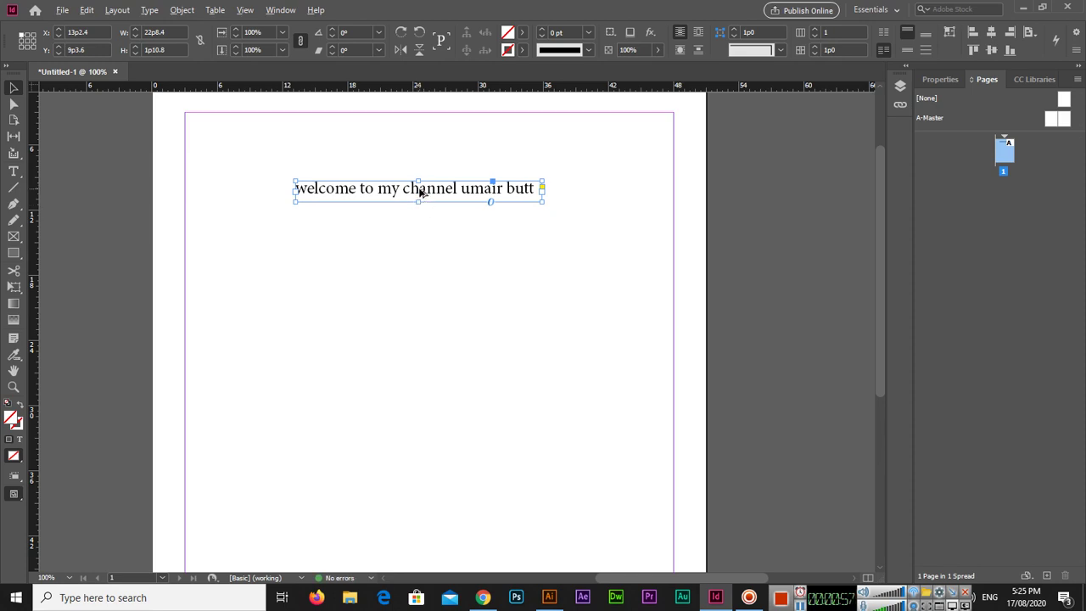
drag(419, 192, 427, 340)
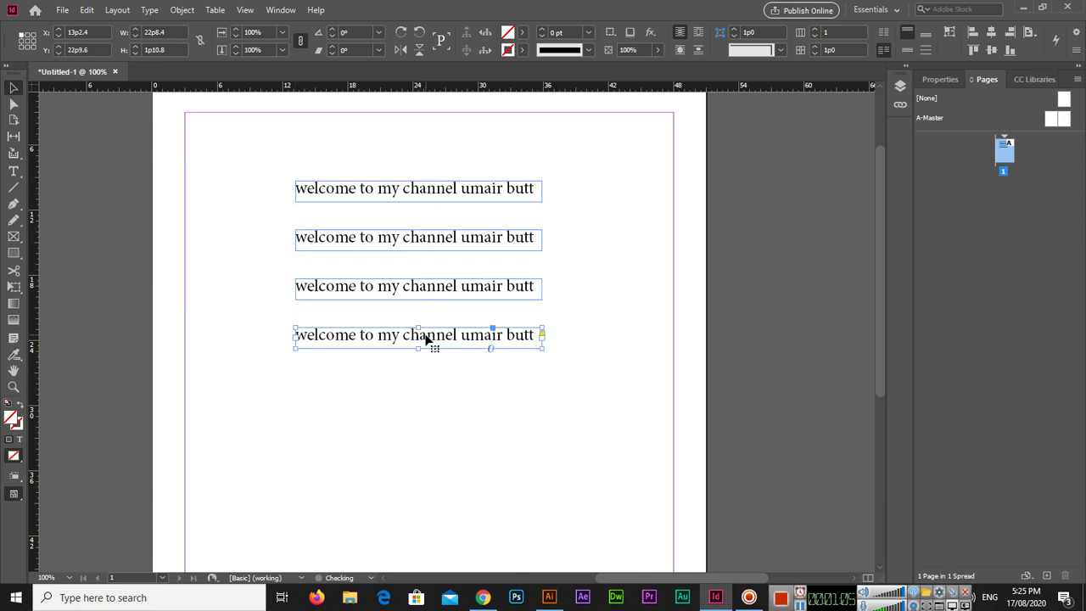
Step: Convert the top frame's text to UPPERCASE with Type > Change Case
click(408, 194)
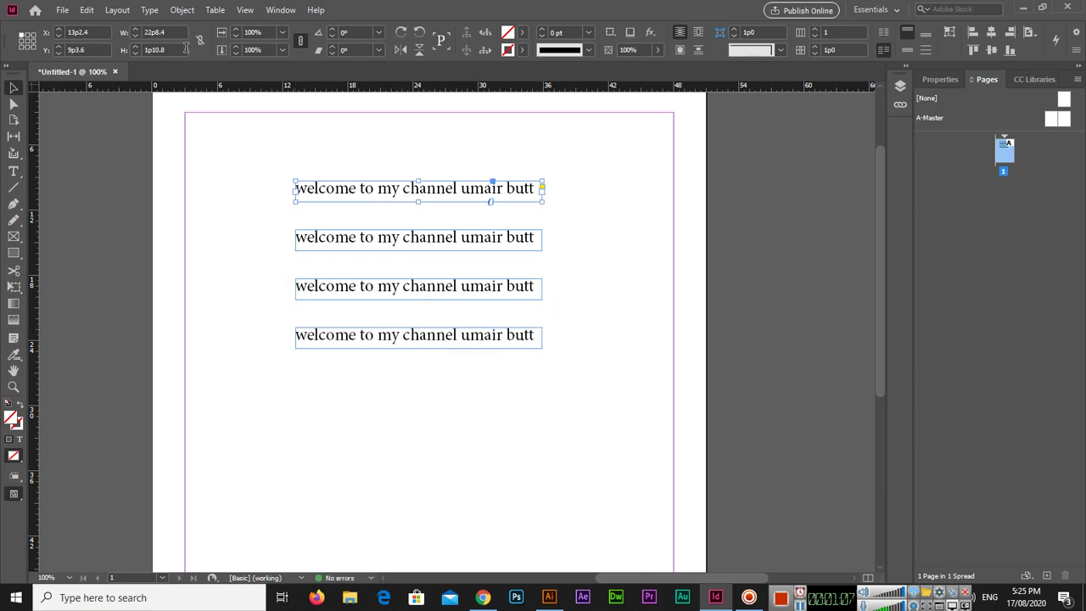
click(152, 11)
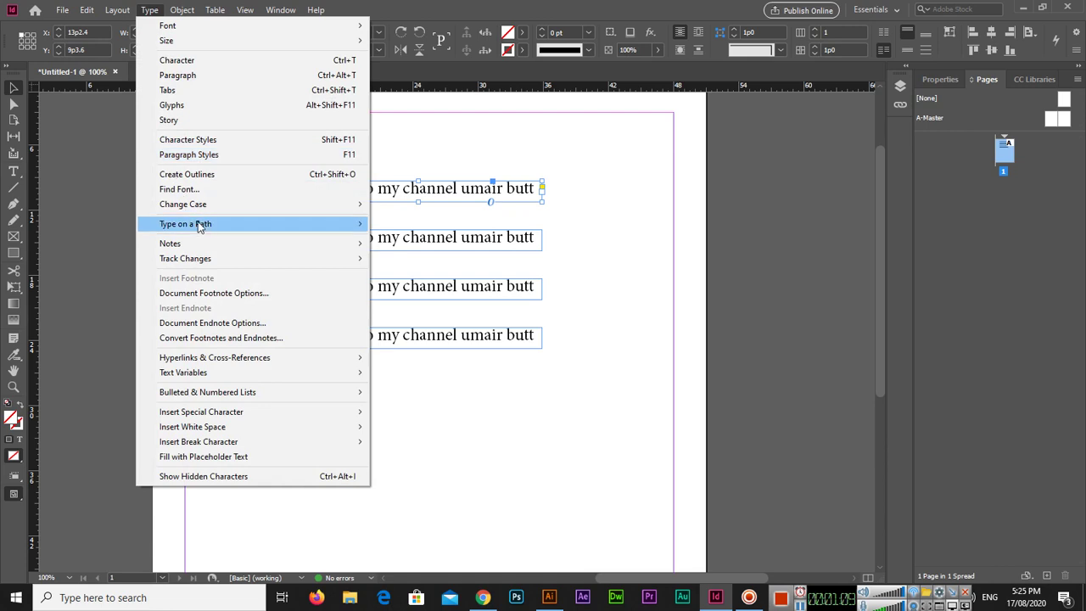
mouse_move(224, 205)
click(404, 207)
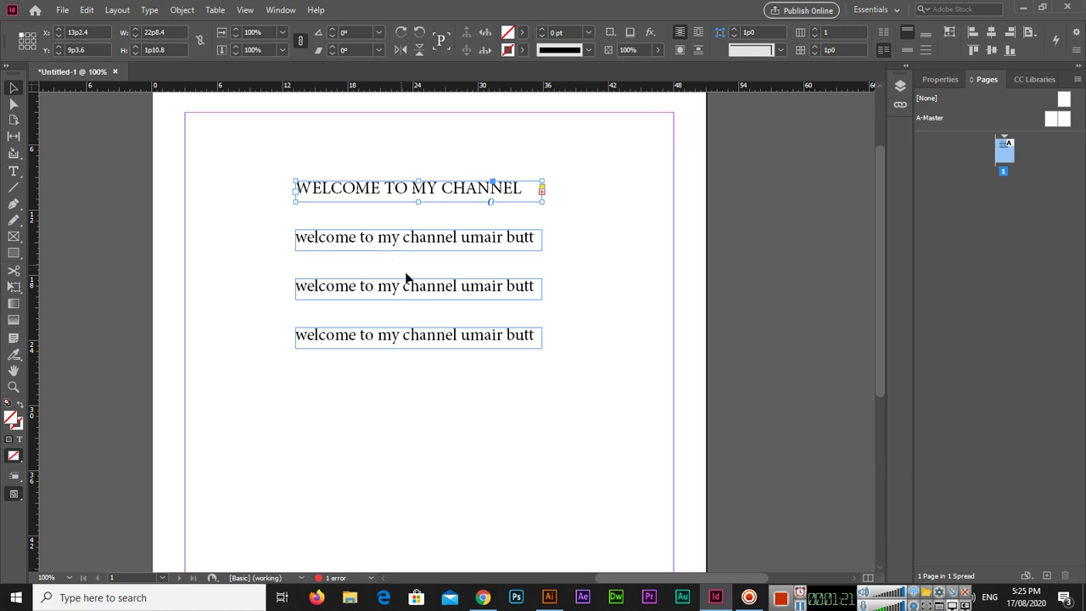
Step: Convert the second frame's text to Title Case with Type > Change Case
click(407, 243)
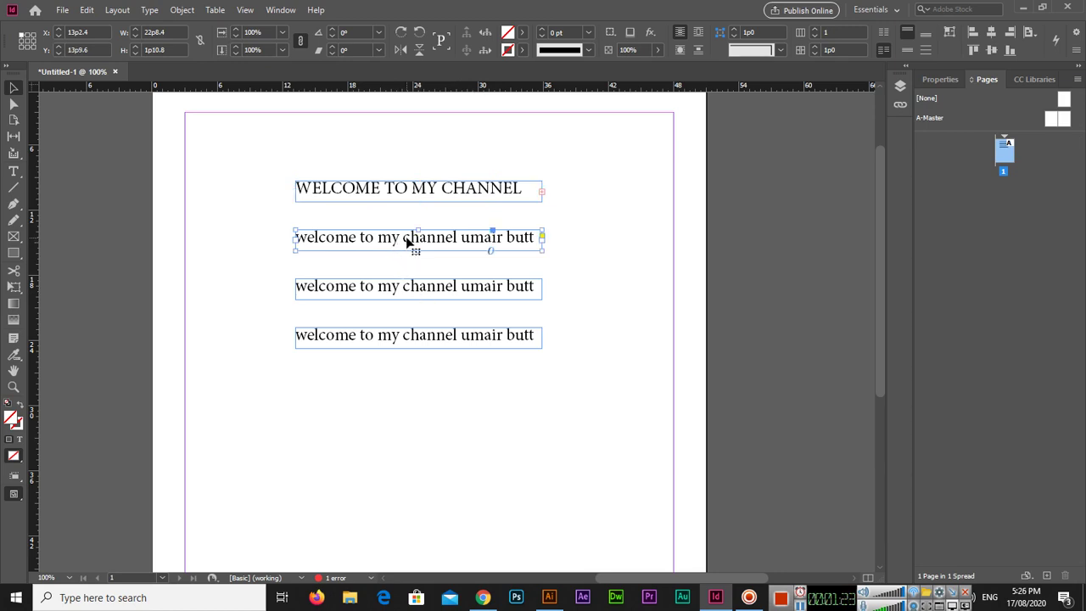
click(148, 9)
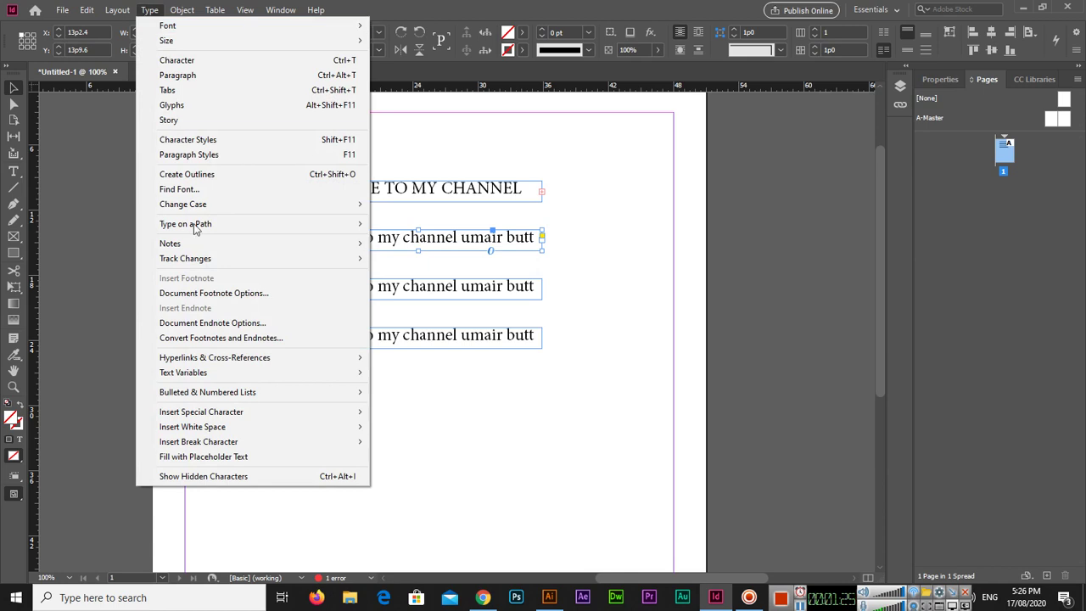
mouse_move(311, 206)
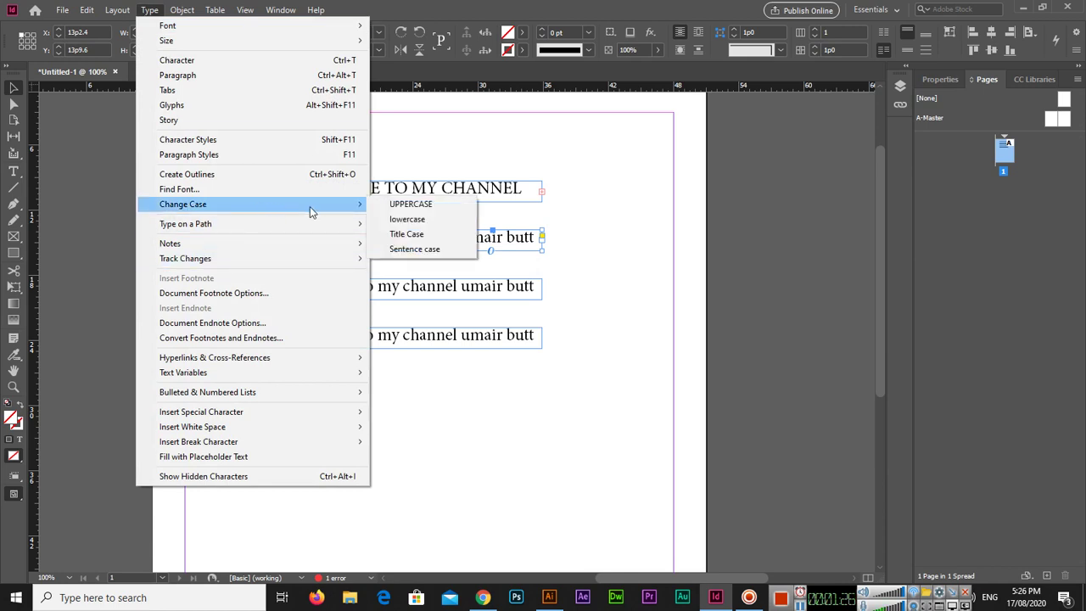
click(406, 235)
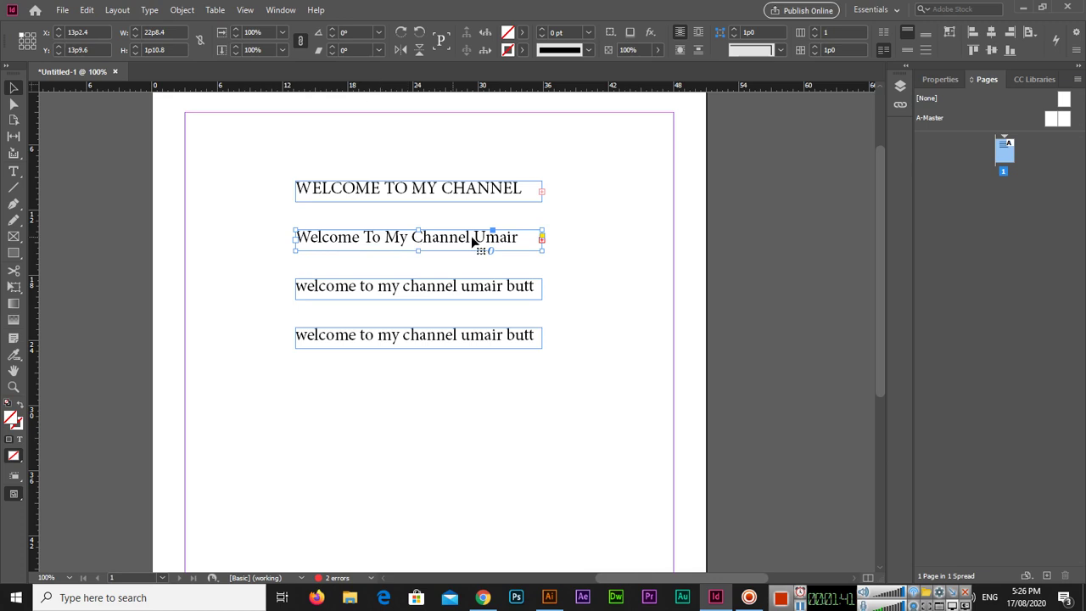
Step: Select the third headline frame, leave its case unchanged, then move and delete it
click(373, 337)
click(381, 292)
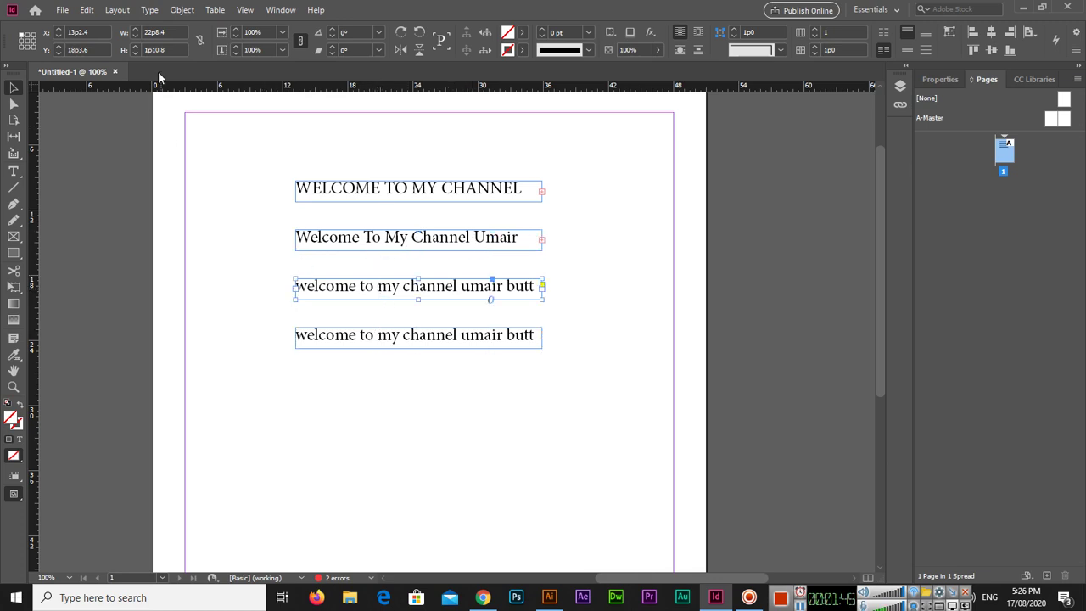
click(149, 9)
mouse_move(339, 205)
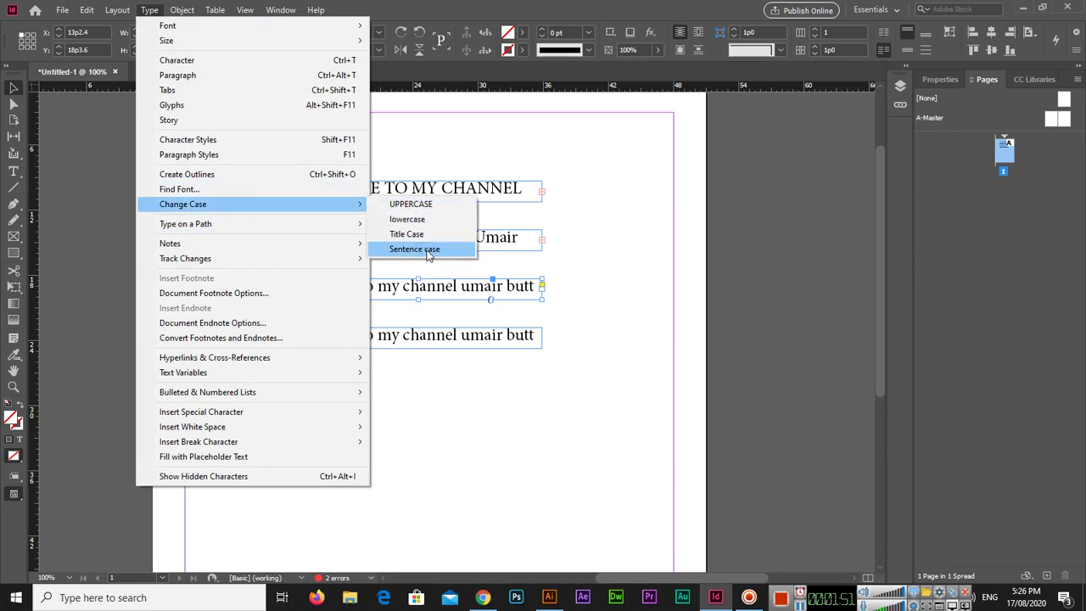
click(484, 137)
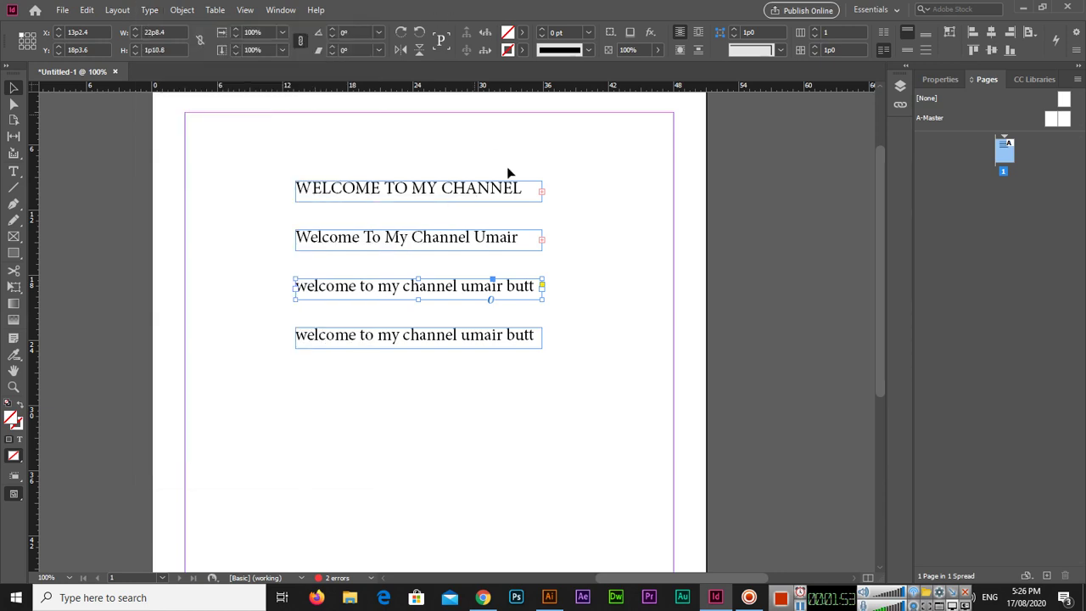
drag(413, 290, 383, 286)
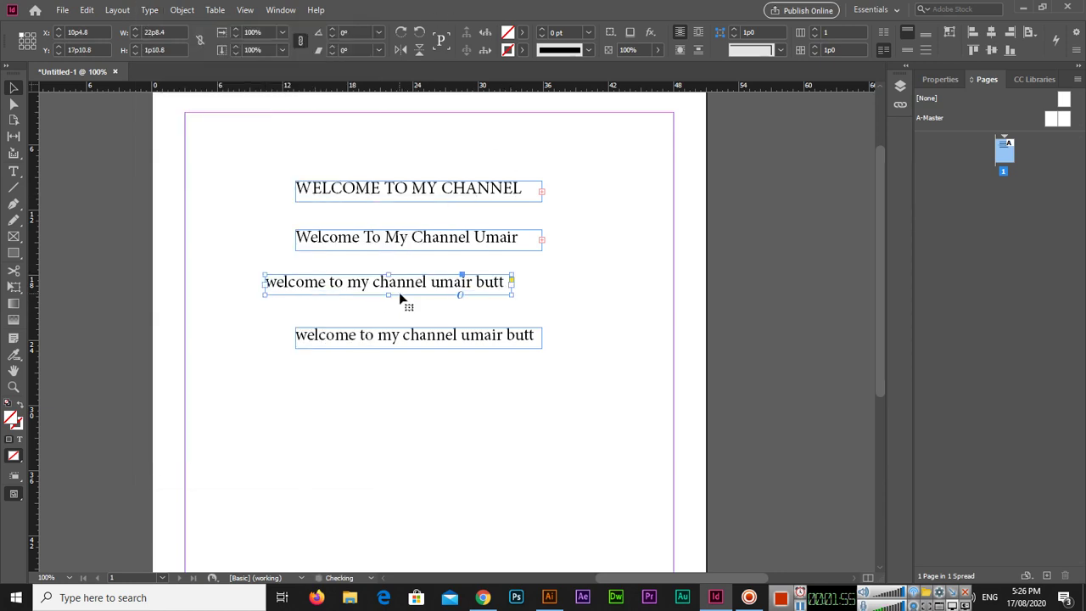
key(Delete)
Step: Delete the fourth headline frame and move the uppercase frame down into the third position
click(422, 342)
key(Delete)
click(421, 194)
drag(424, 193, 426, 288)
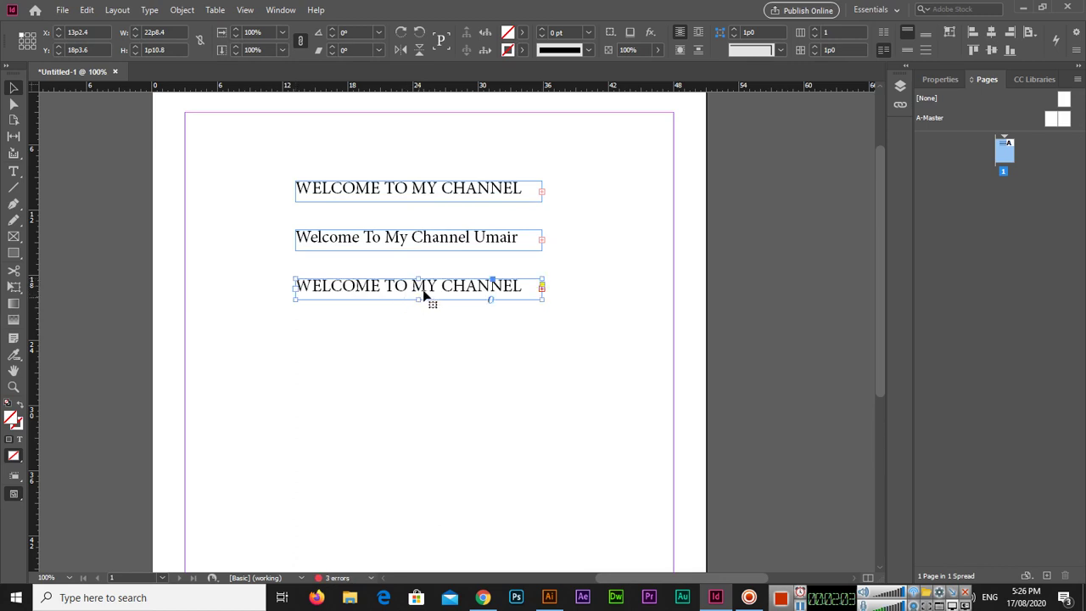
Step: Convert the moved headline's text to lowercase with Type > Change Case
click(150, 10)
mouse_move(230, 204)
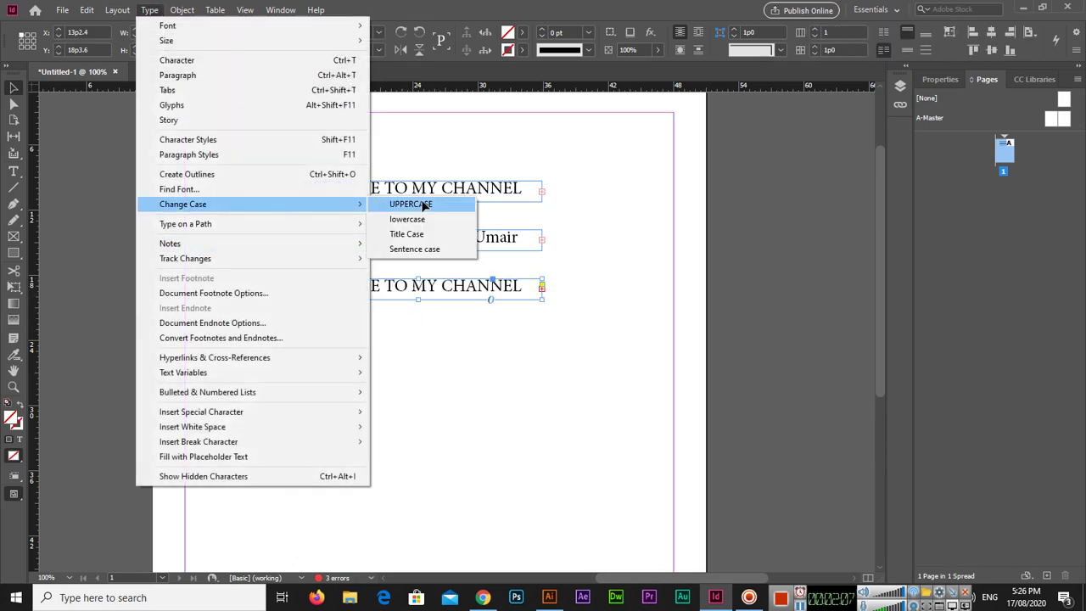
click(407, 219)
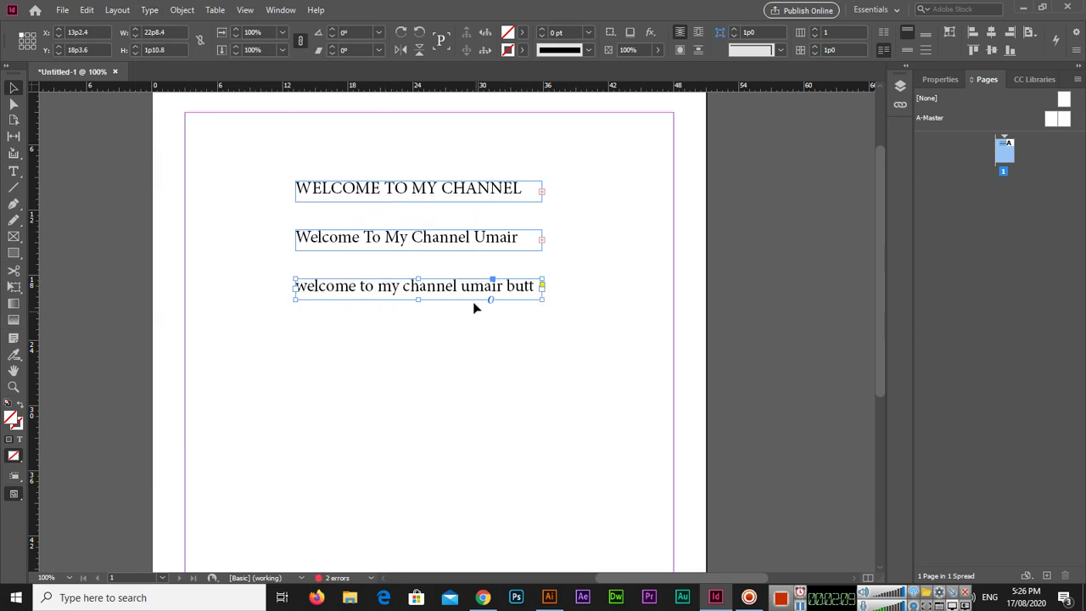
Step: Draw a large text frame below the headlines and fill it with placeholder text
click(13, 171)
drag(217, 322, 521, 453)
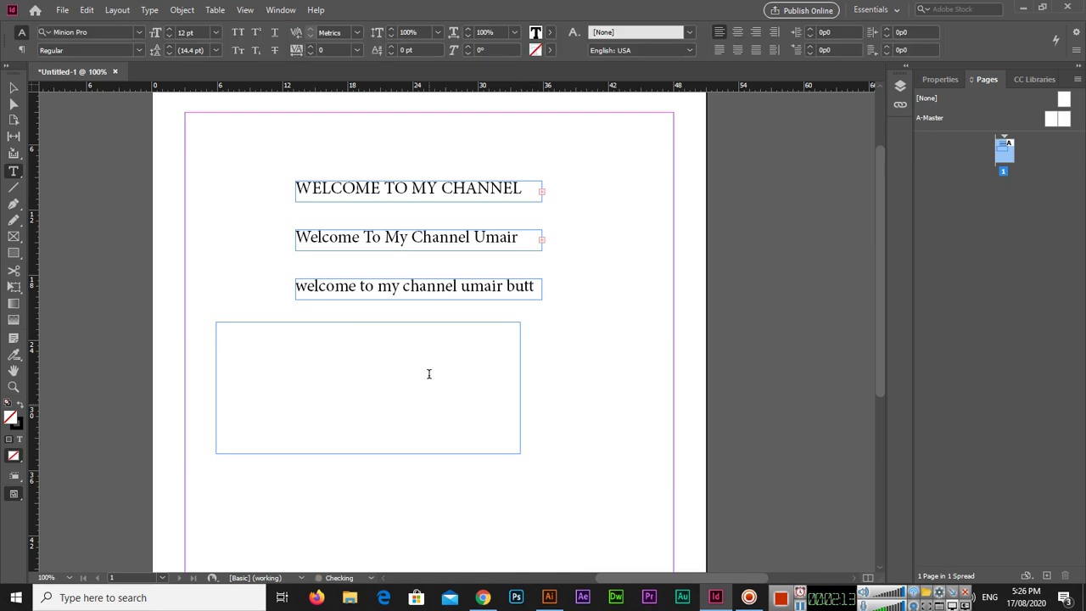
click(151, 11)
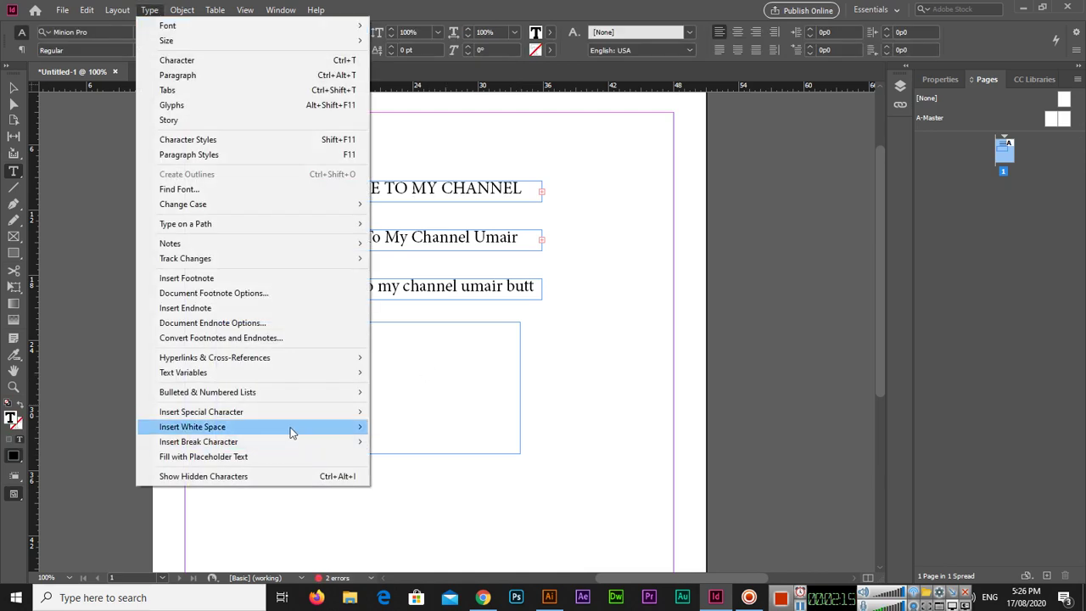
click(288, 464)
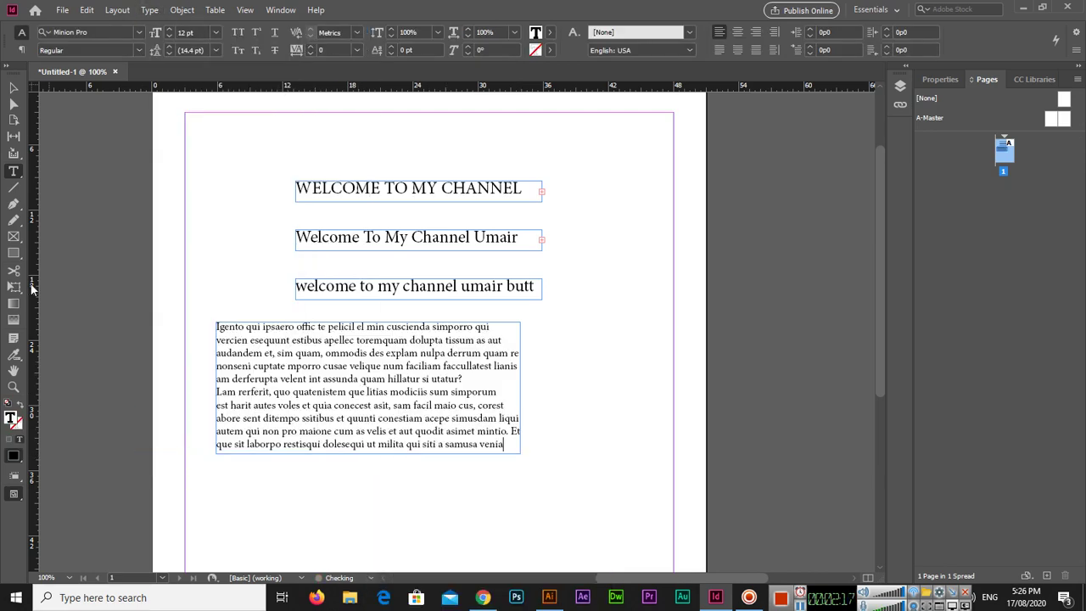
click(14, 90)
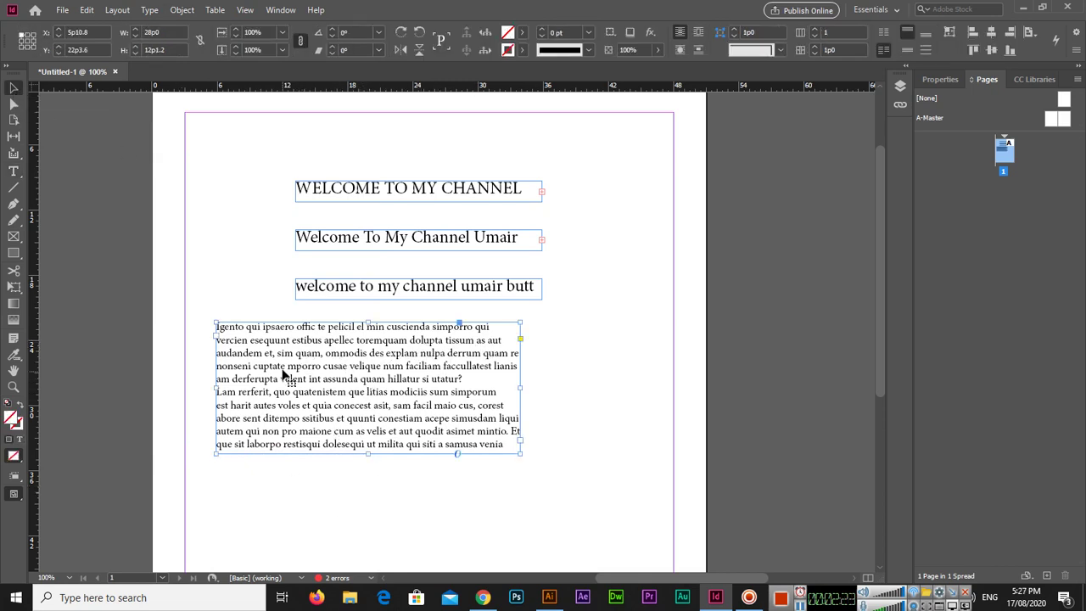
Step: Add periods after 'assunda' and 'autes' in the placeholder text
double_click(369, 382)
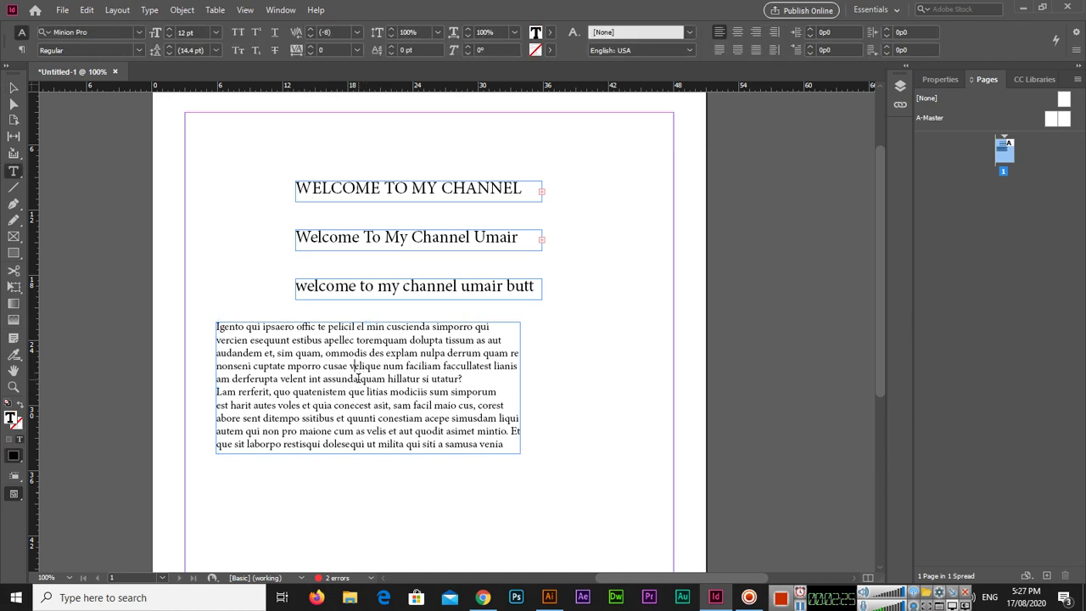
text(.)
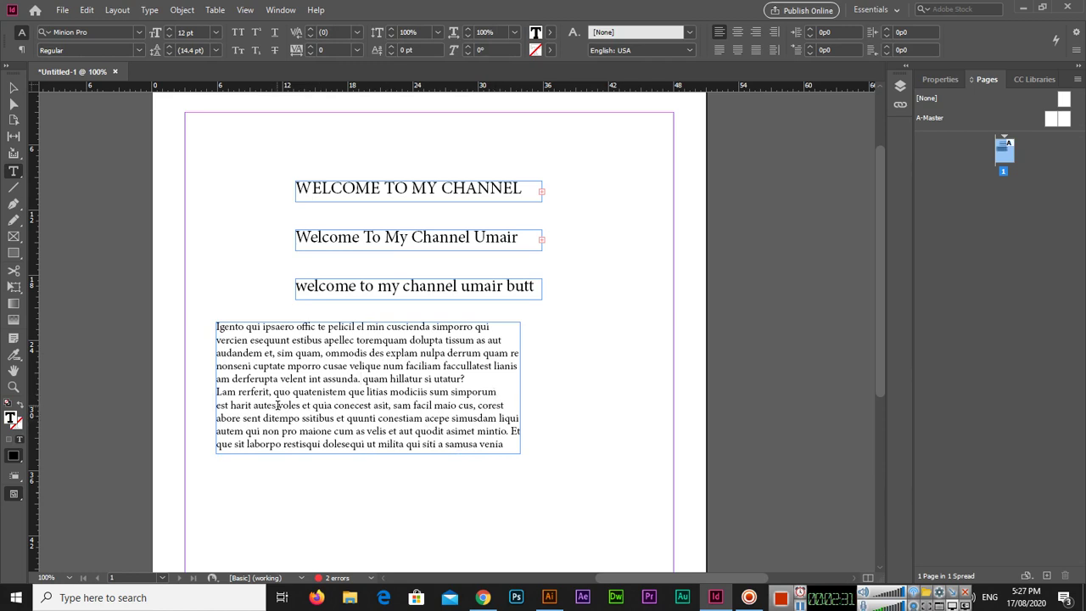
text(.)
Step: Move the paragraph frame right and convert its text to Sentence case
click(14, 88)
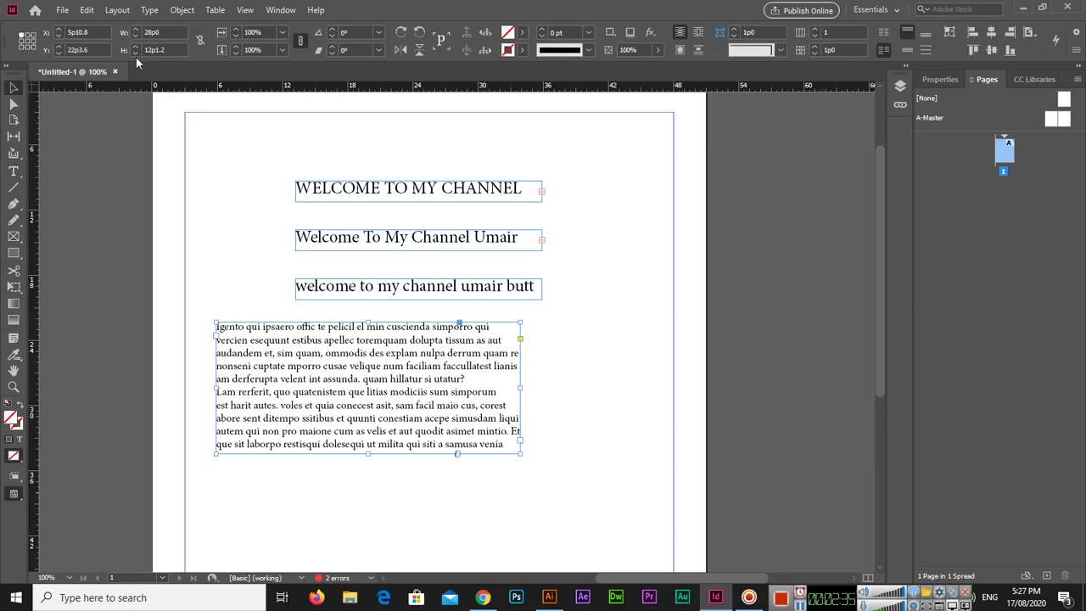
drag(397, 396, 509, 403)
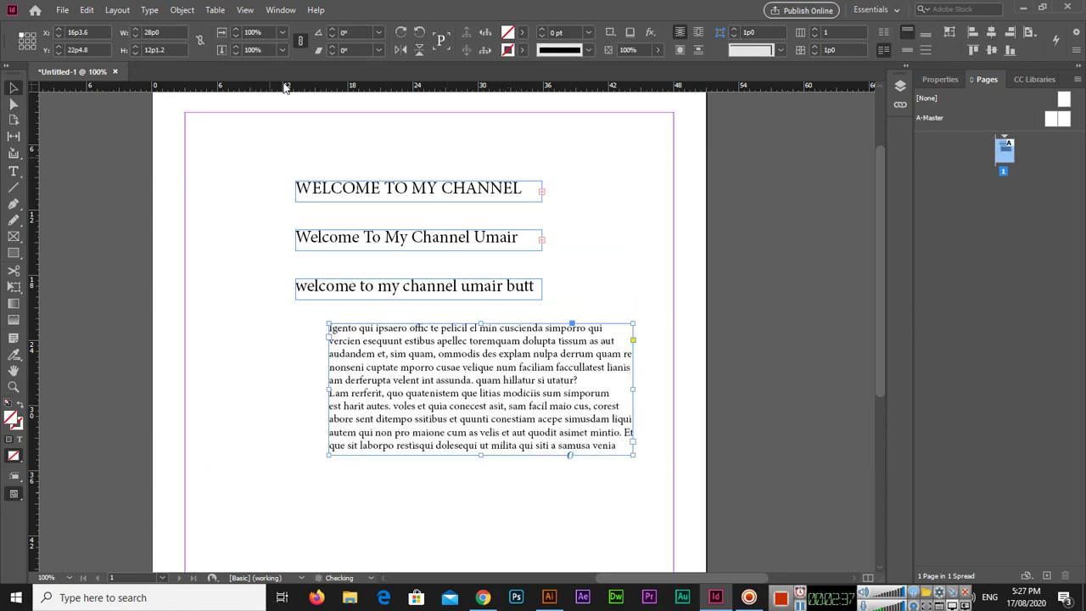
click(150, 10)
mouse_move(253, 205)
click(433, 250)
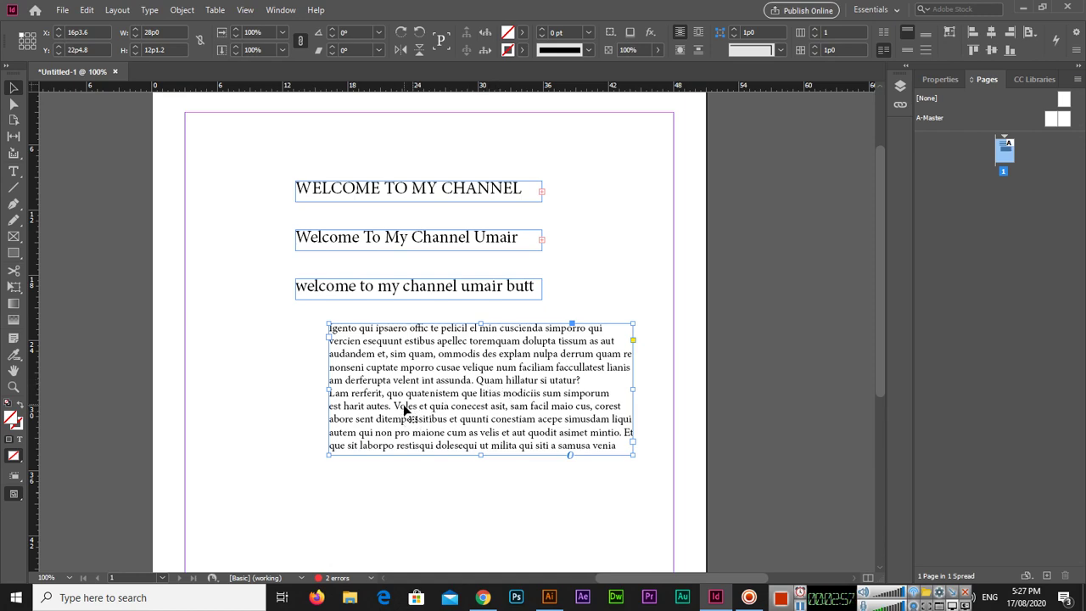
Step: Reposition the paragraph frame and reapply Sentence case to its text
drag(404, 410, 377, 415)
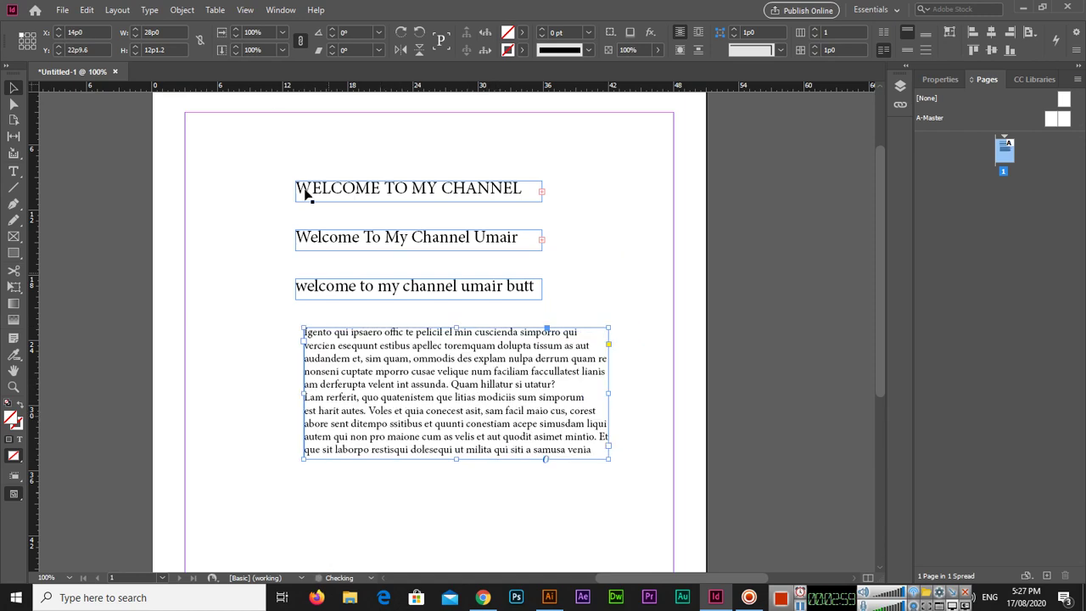
click(149, 9)
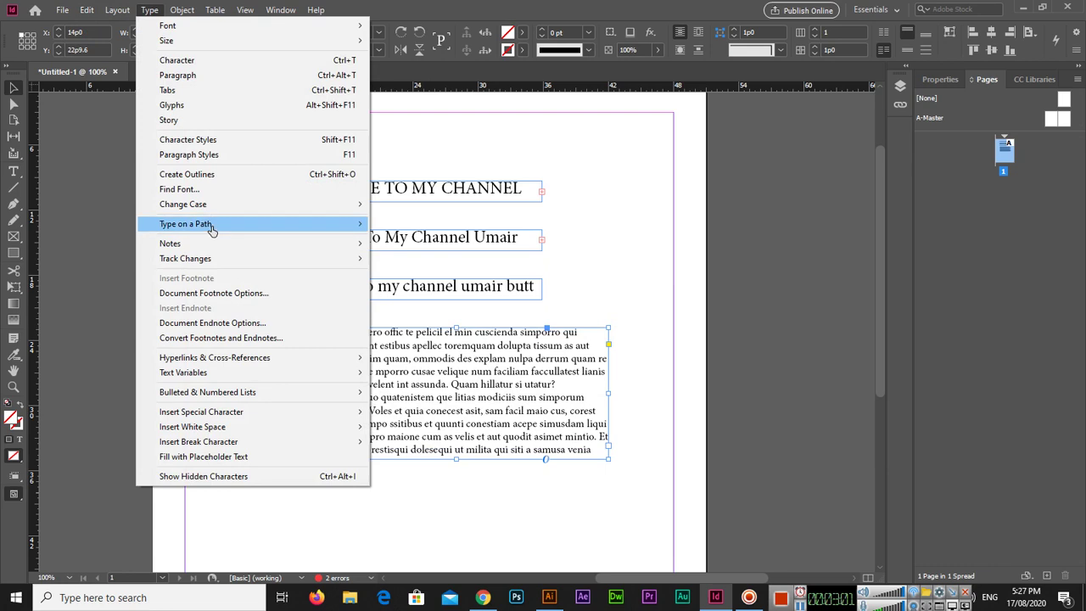
mouse_move(225, 210)
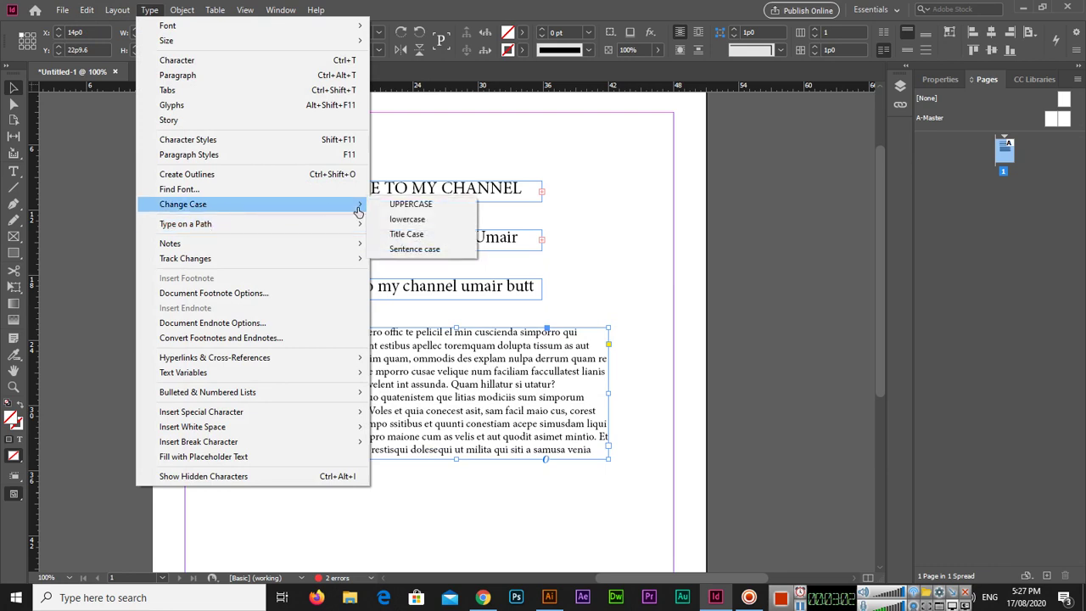
click(415, 248)
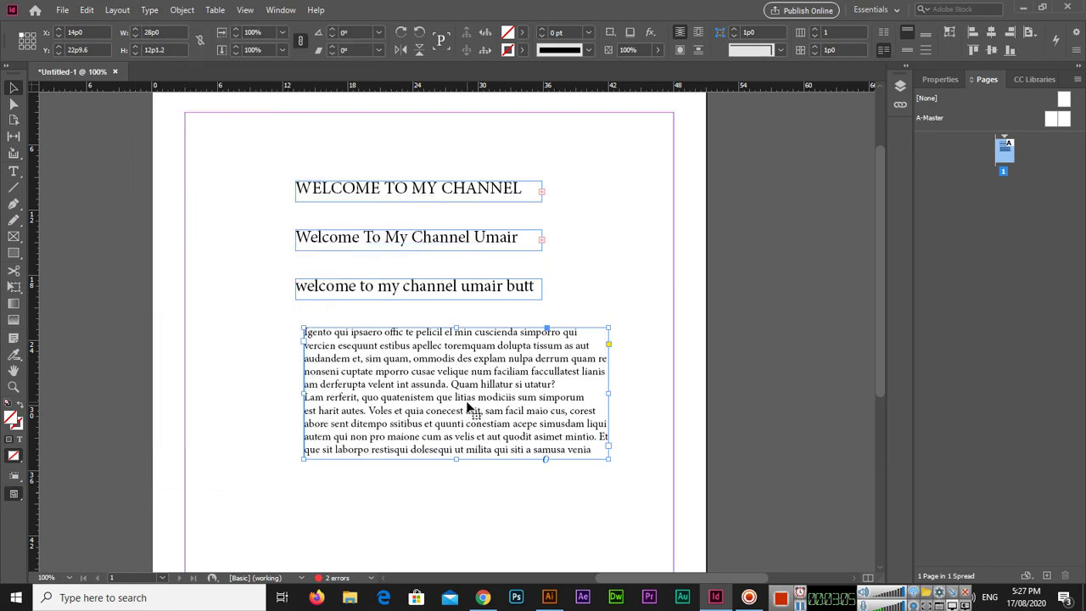
drag(462, 403, 488, 399)
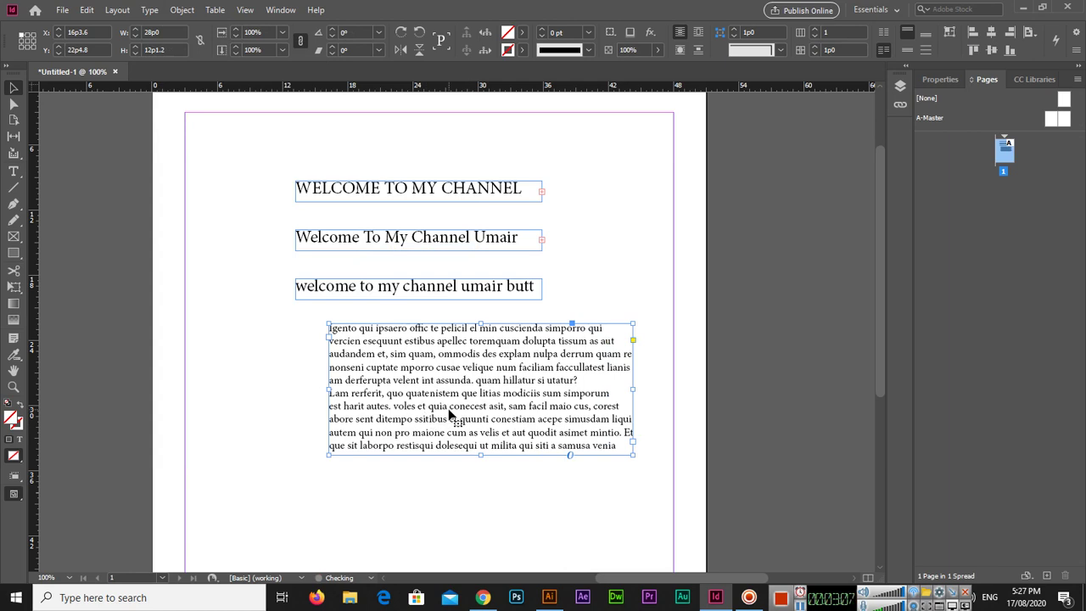
click(149, 10)
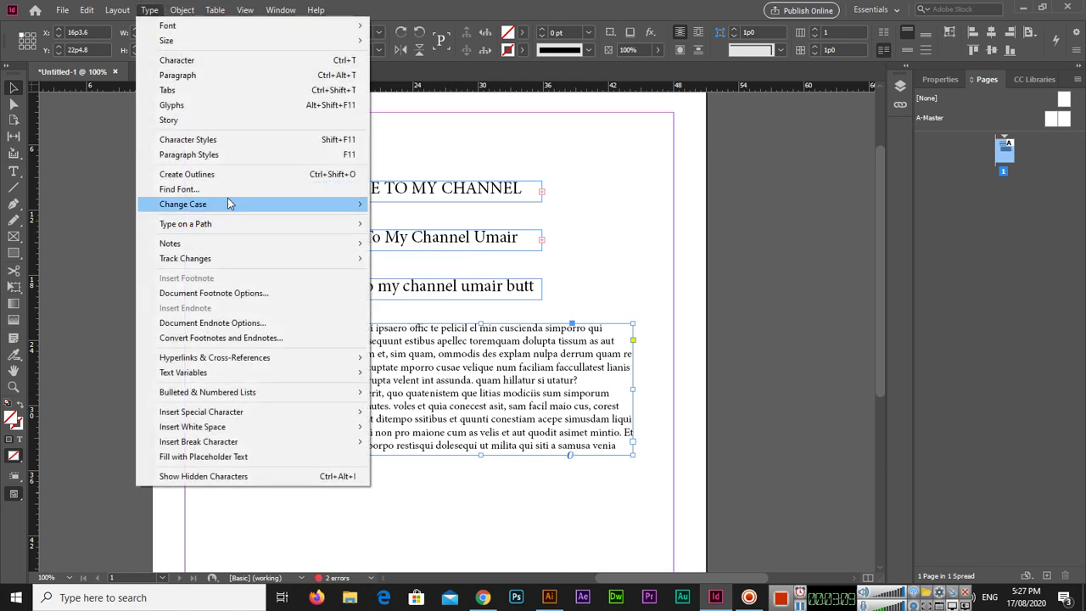
mouse_move(348, 206)
click(395, 251)
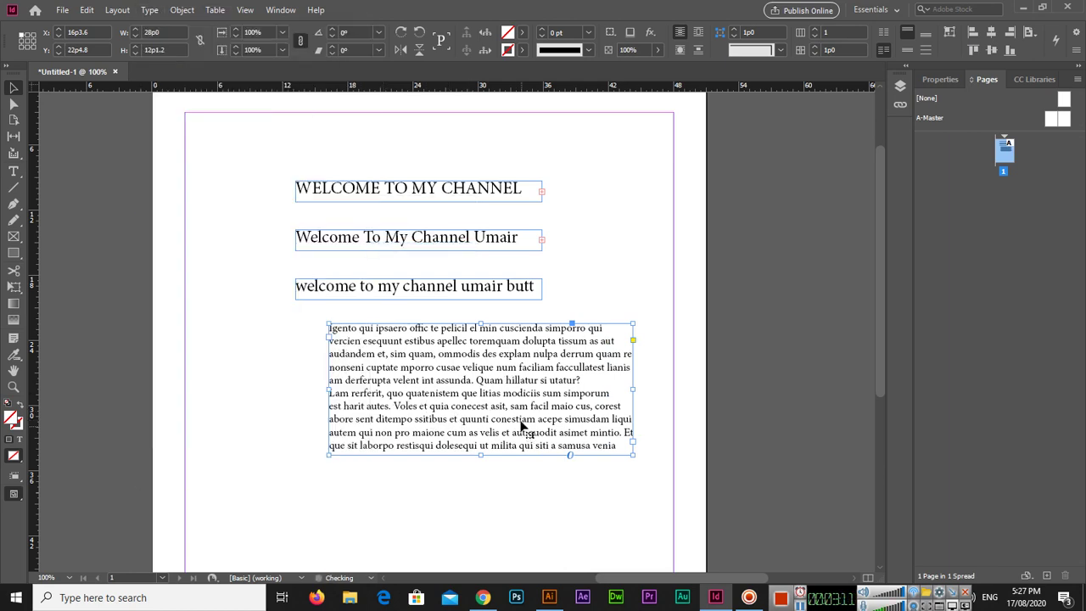
Step: Shift the uppercase, lowercase and Title Case headlines right to a common left edge, then nudge the paragraph frame
drag(463, 193, 486, 193)
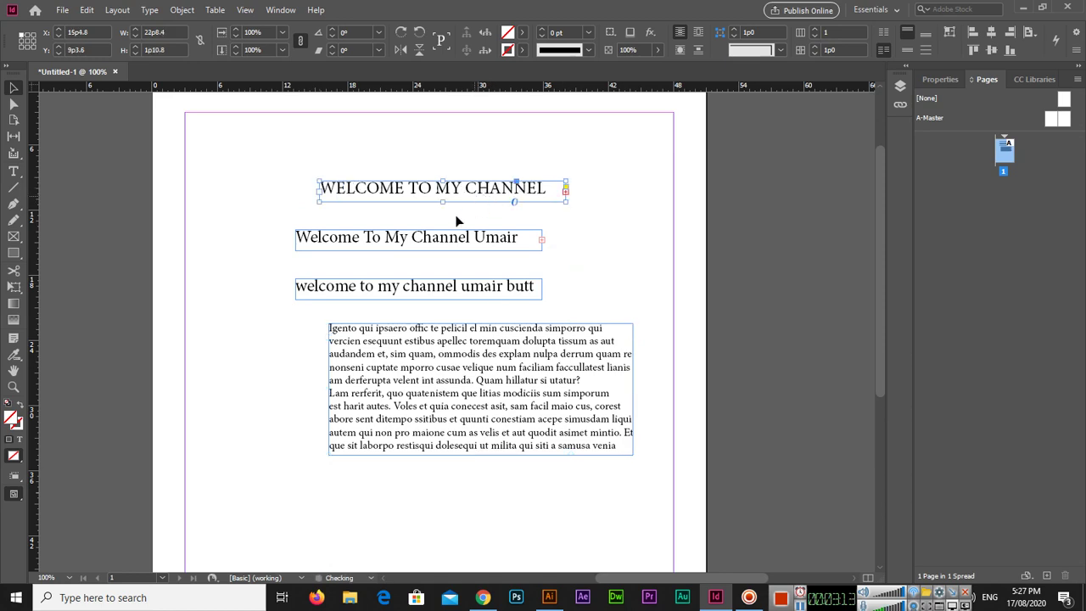
drag(413, 289, 440, 289)
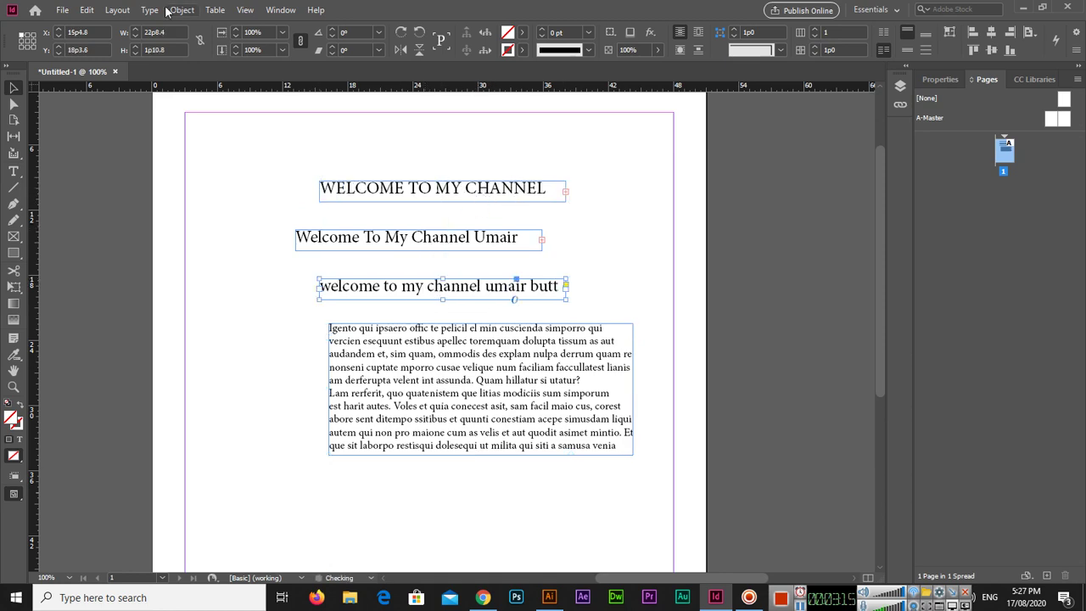
click(149, 10)
mouse_move(329, 212)
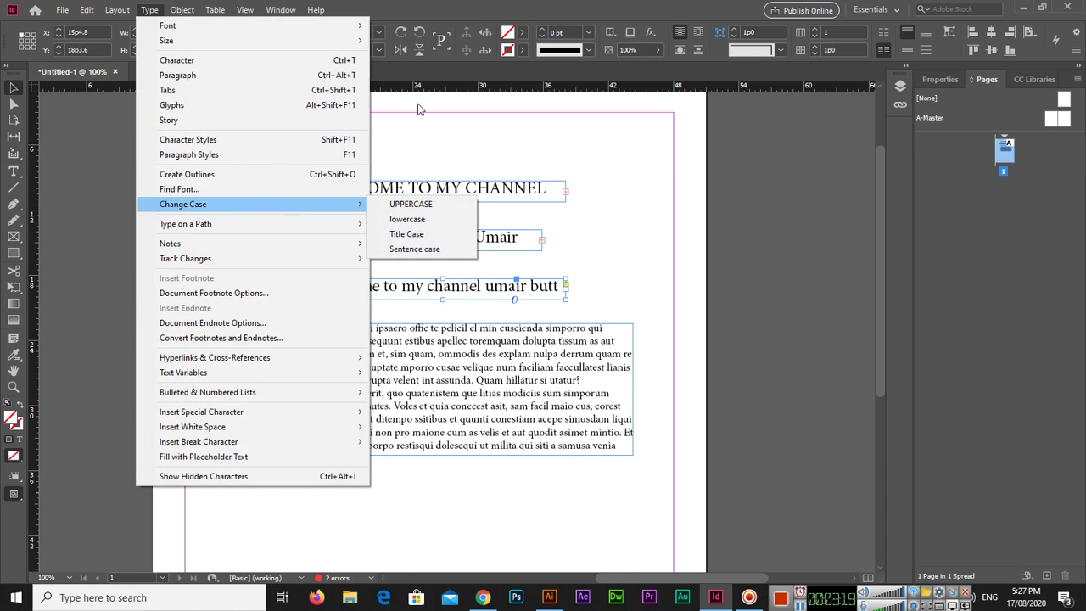
drag(450, 247, 473, 248)
click(461, 367)
drag(461, 367, 456, 373)
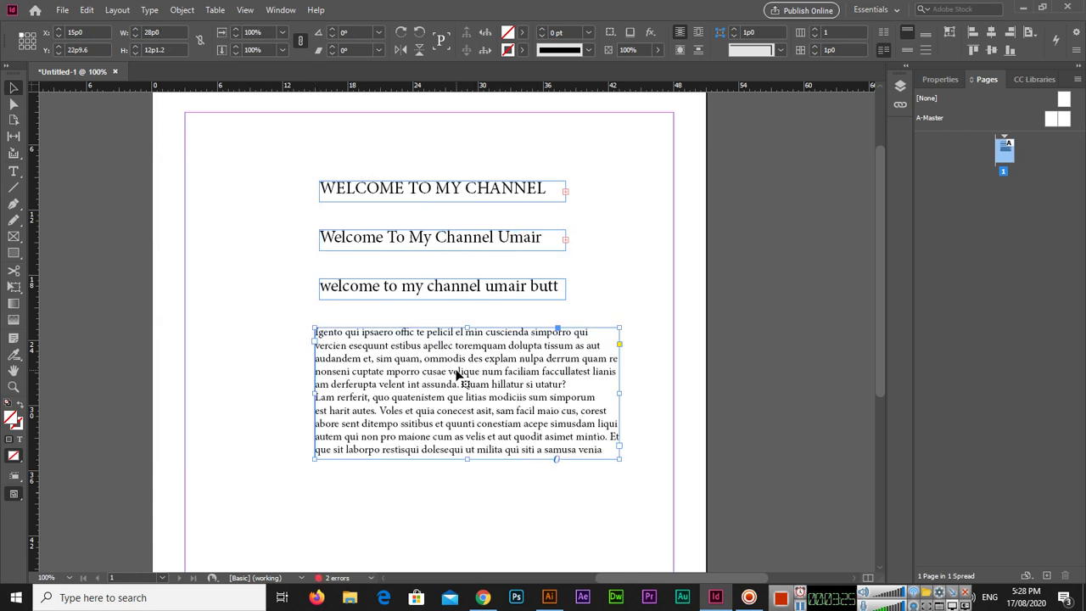